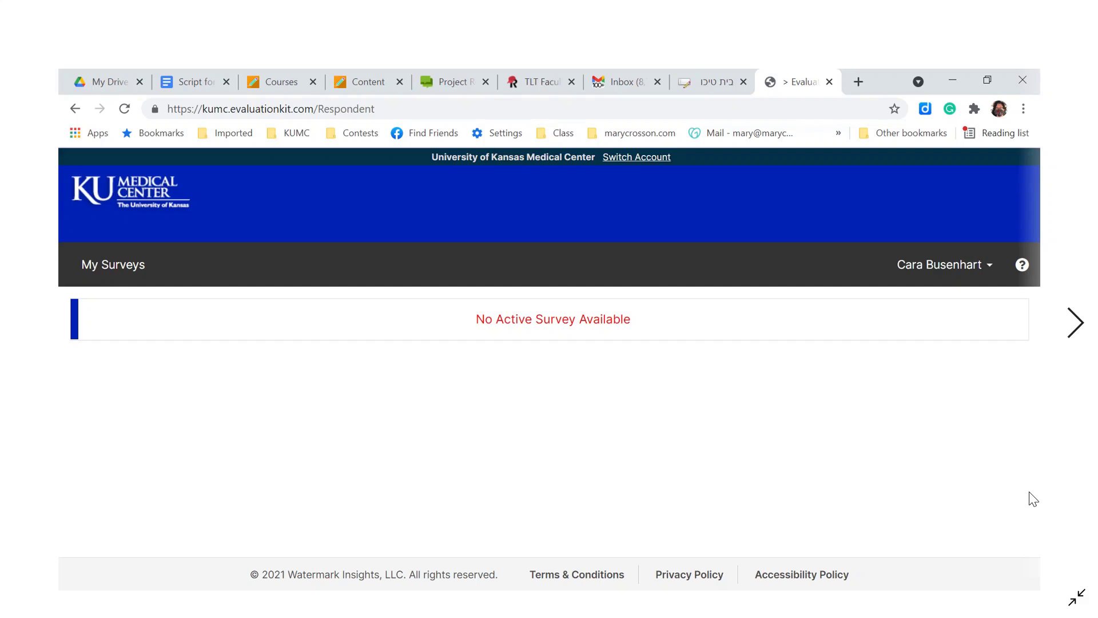
pyautogui.press('Right')
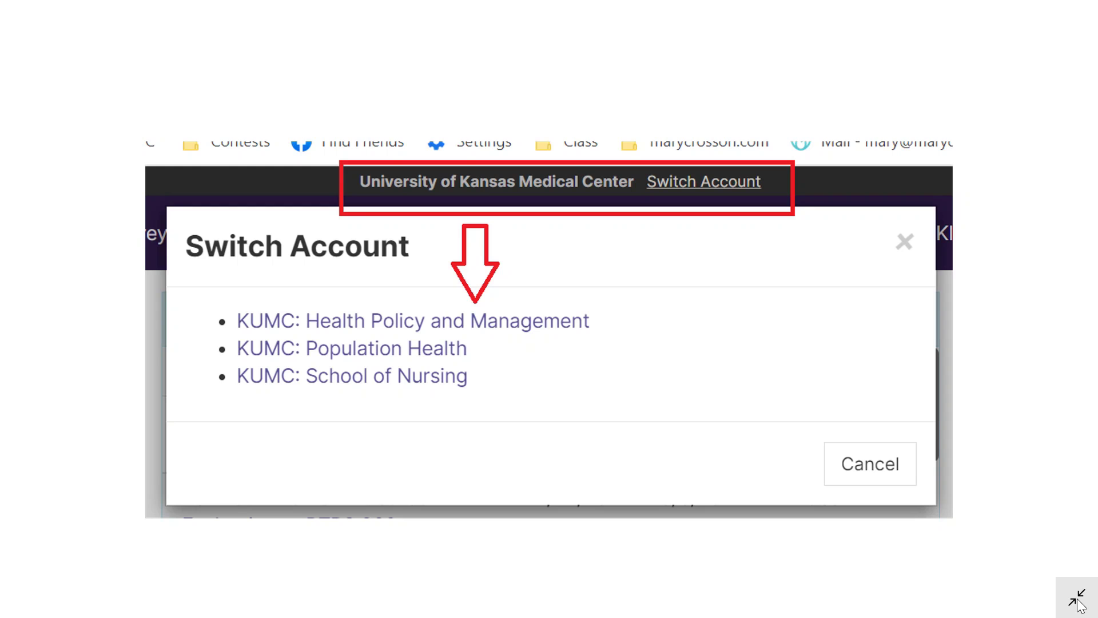
pyautogui.press('Right')
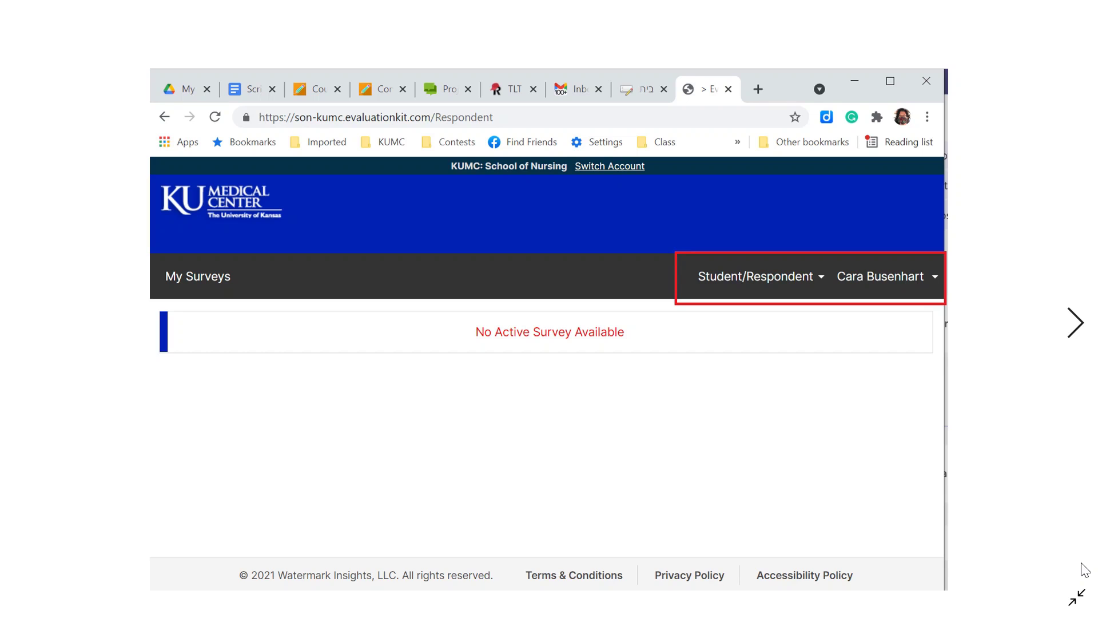
pyautogui.press('Right')
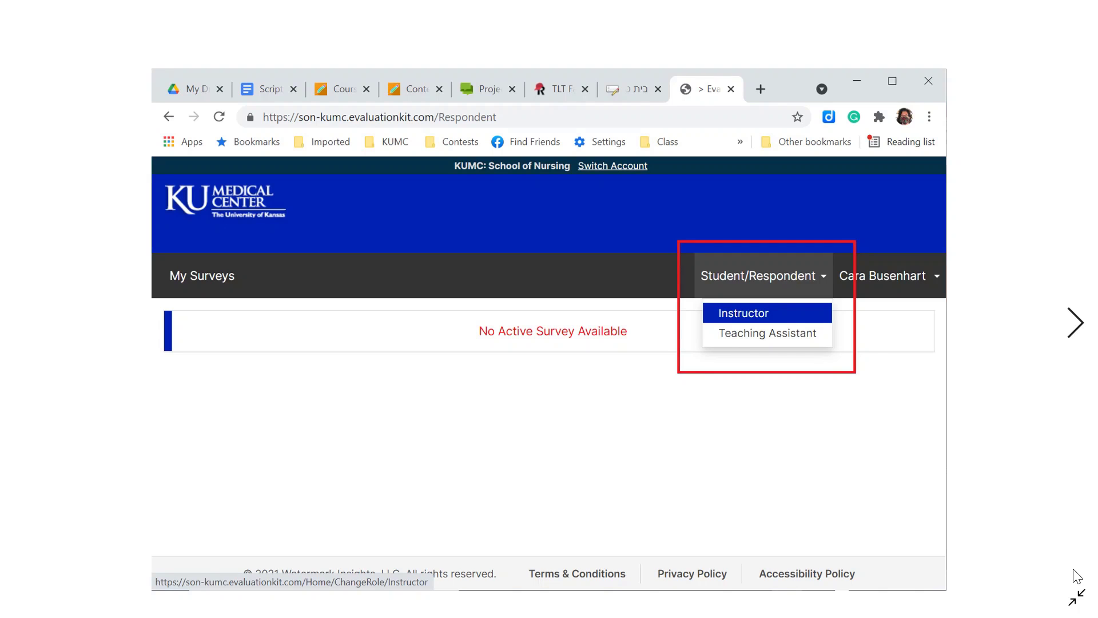
pyautogui.press('Right')
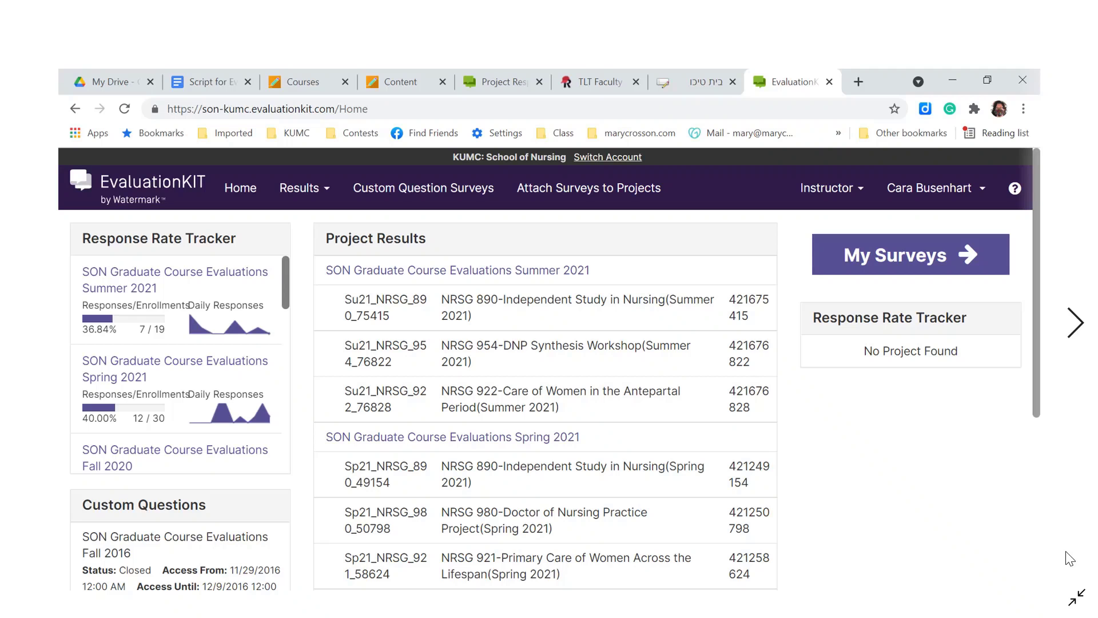
pyautogui.press('Escape')
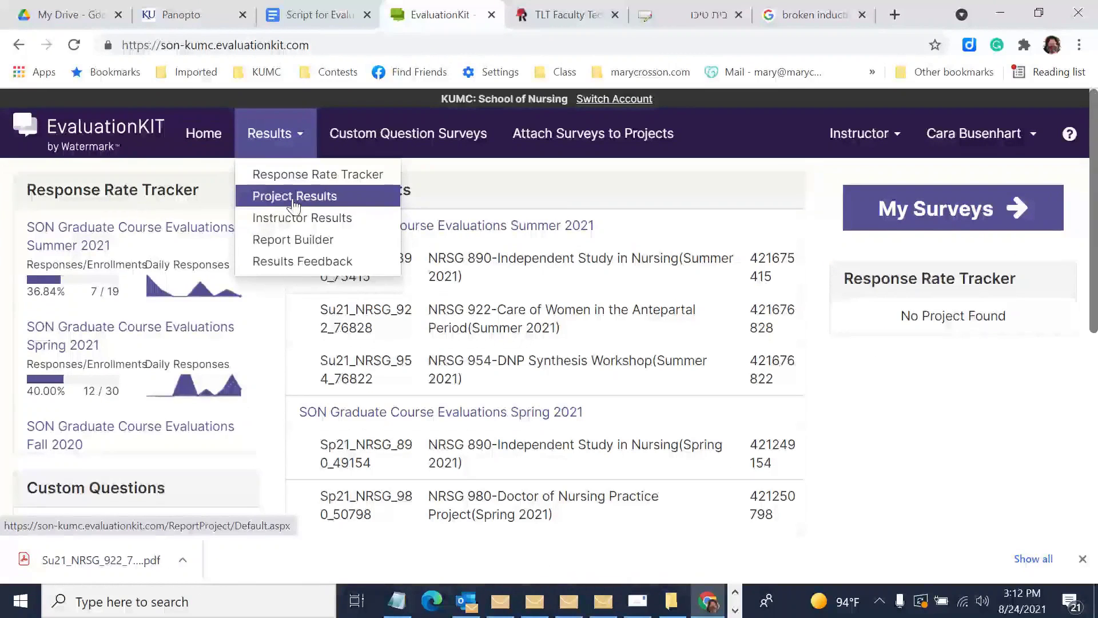
# Open the project results for SON Graduate Course Evaluations Summer 2021.
pyautogui.click(294, 198)
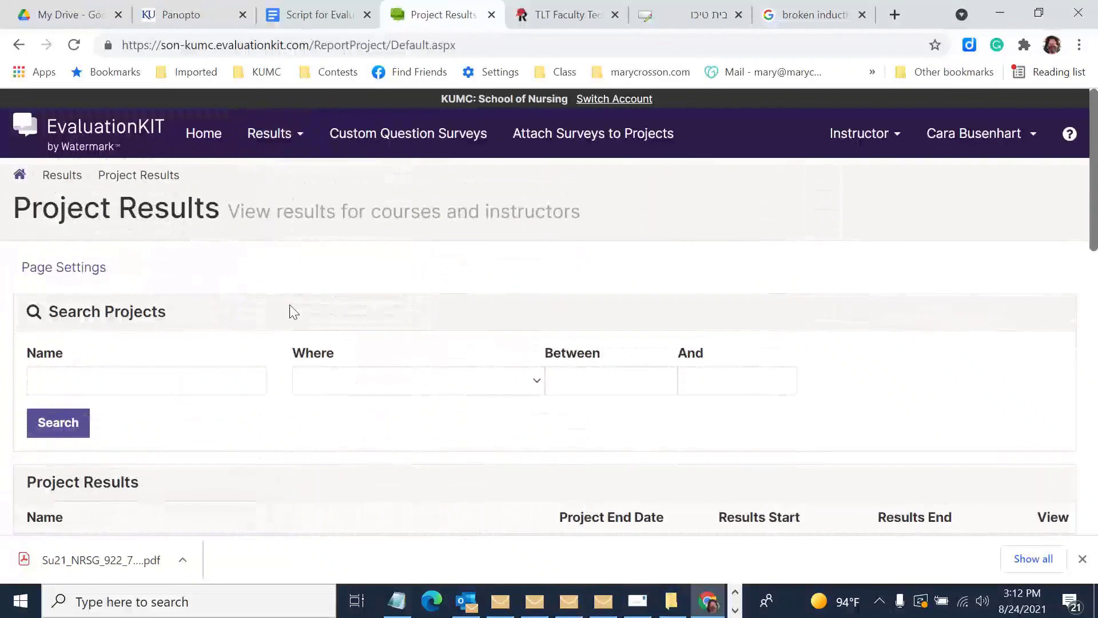
pyautogui.scroll(-3, 294, 310)
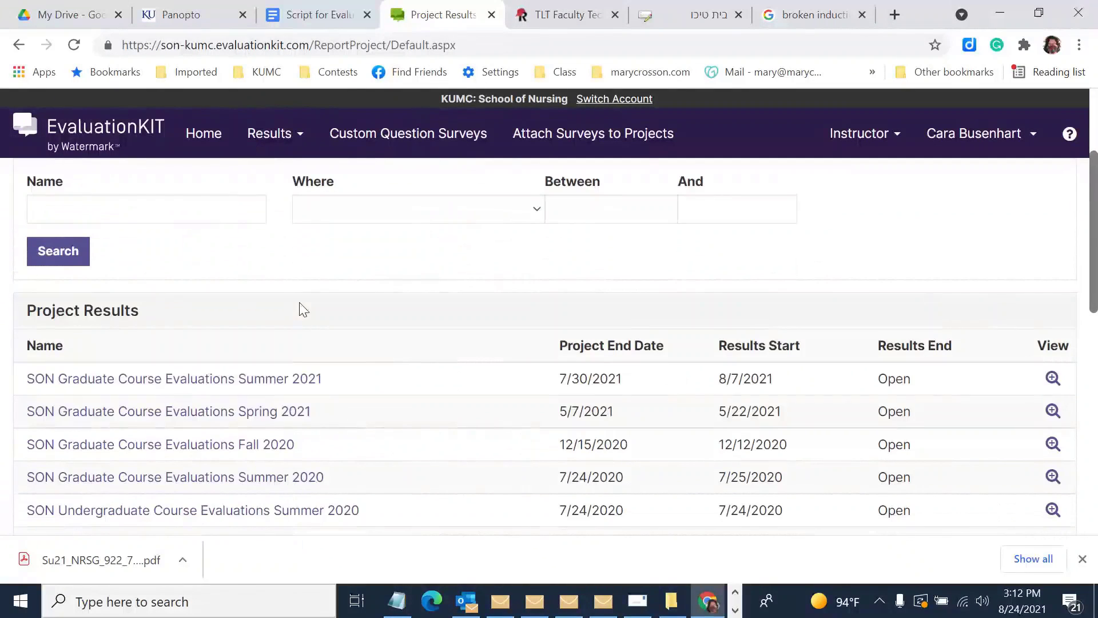
pyautogui.click(234, 381)
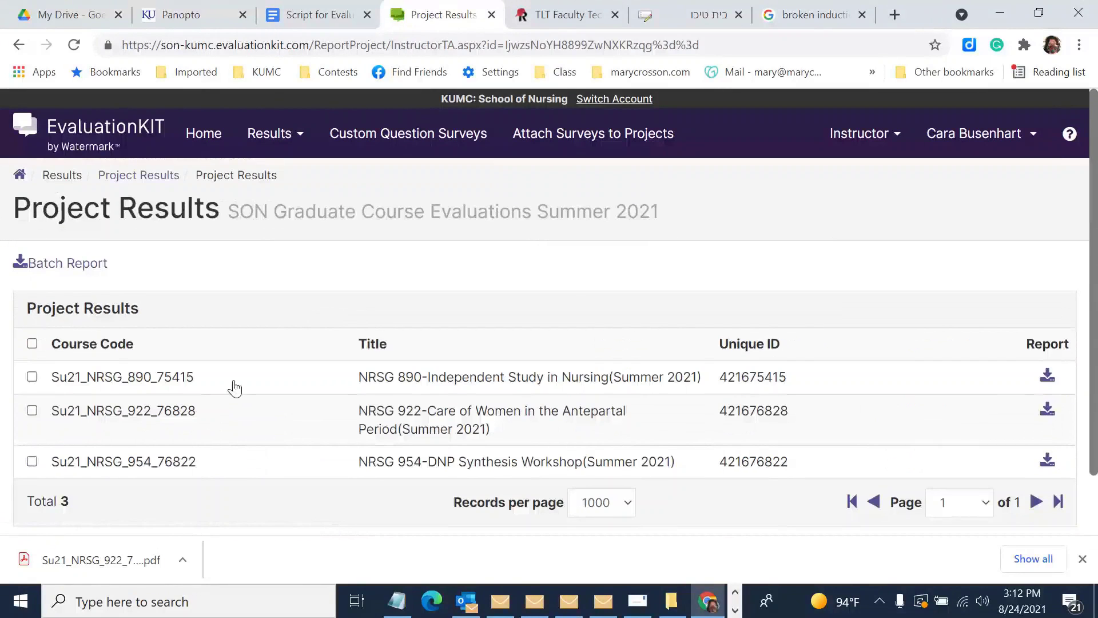
# Select course Su21_NRSG_922_76828 in the project results and download its PDF report.
pyautogui.click(32, 377)
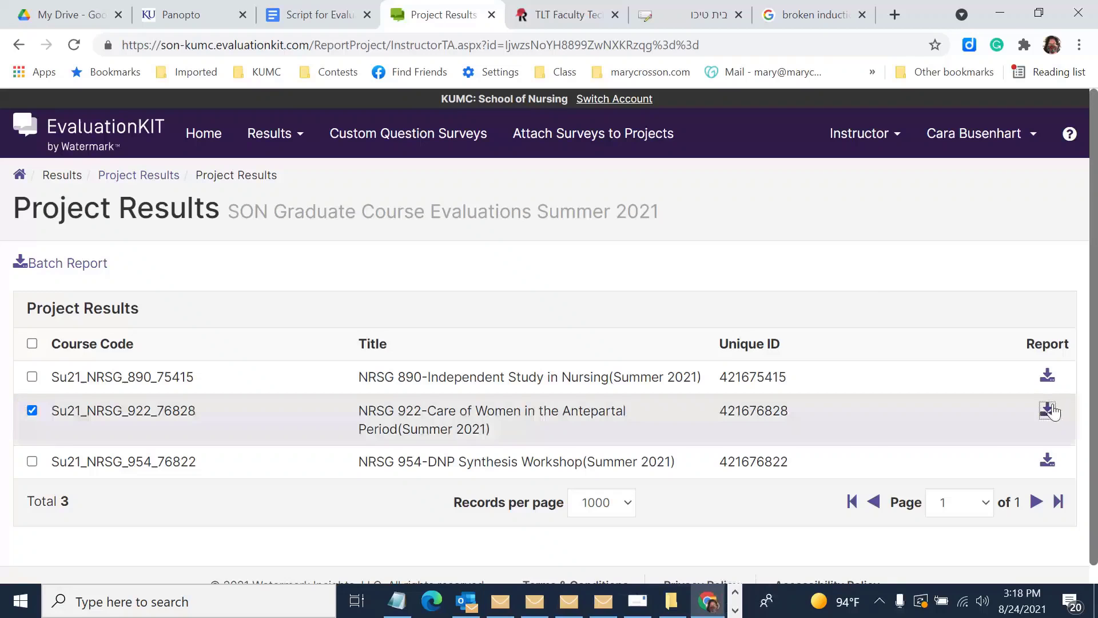
pyautogui.click(1047, 409)
pyautogui.click(970, 461)
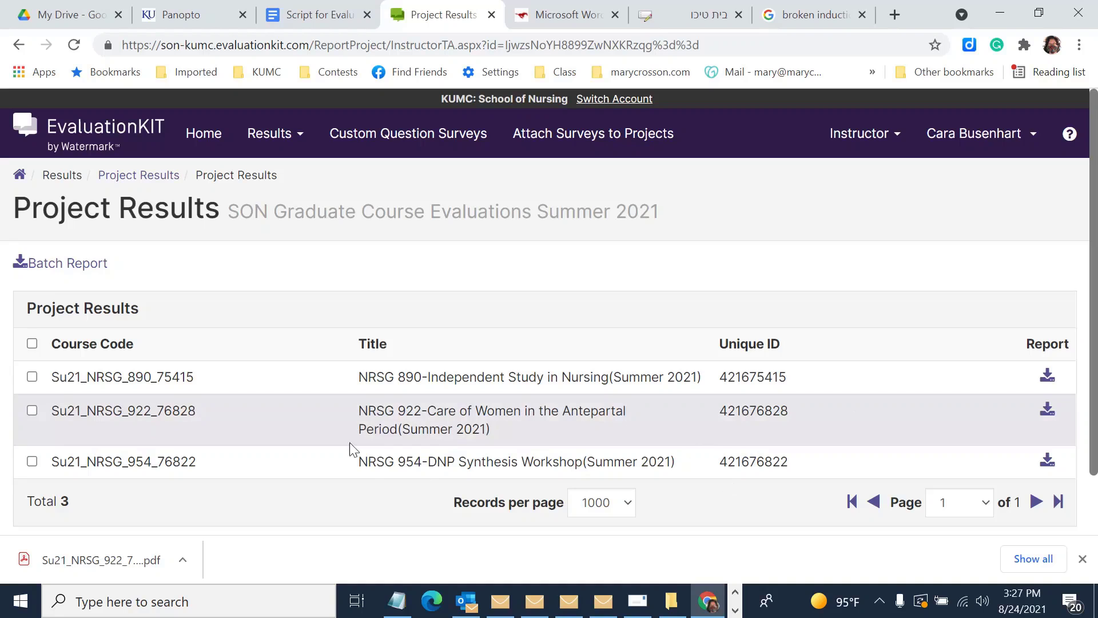
# Start a batch report for all listed courses and name it "Aggregate Data for Selected Items into One Report".
pyautogui.click(32, 343)
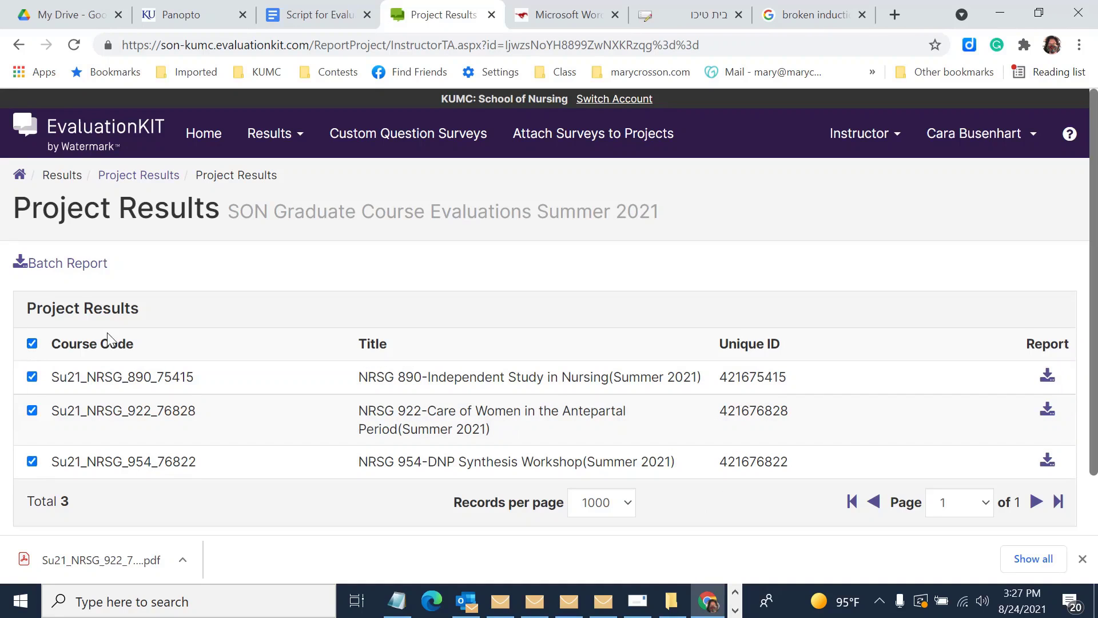
pyautogui.click(78, 267)
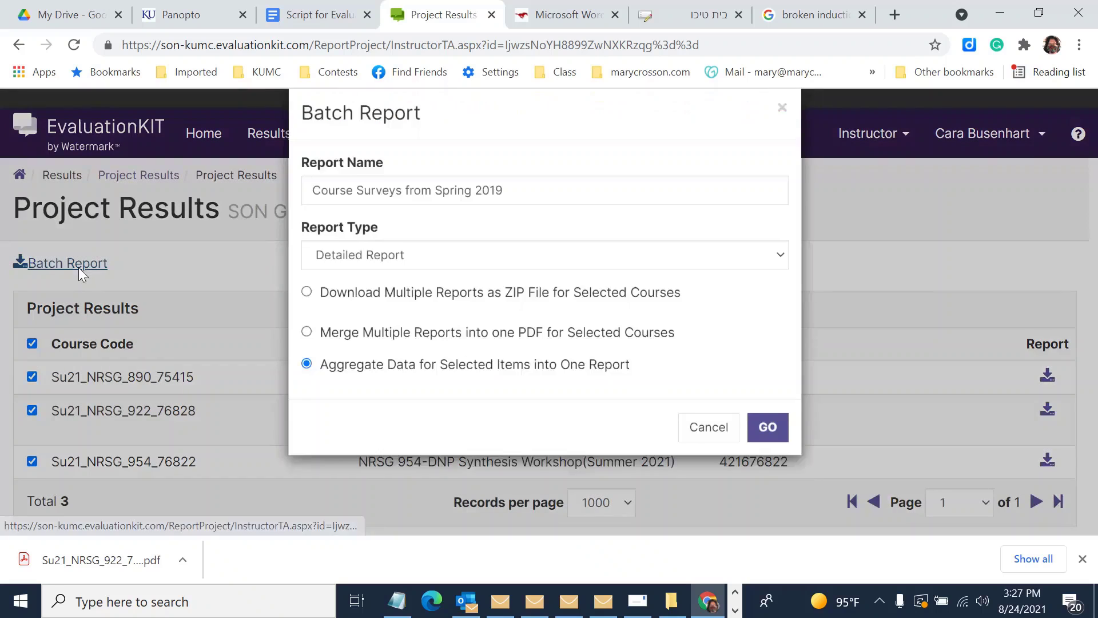
pyautogui.press('BackSpace')
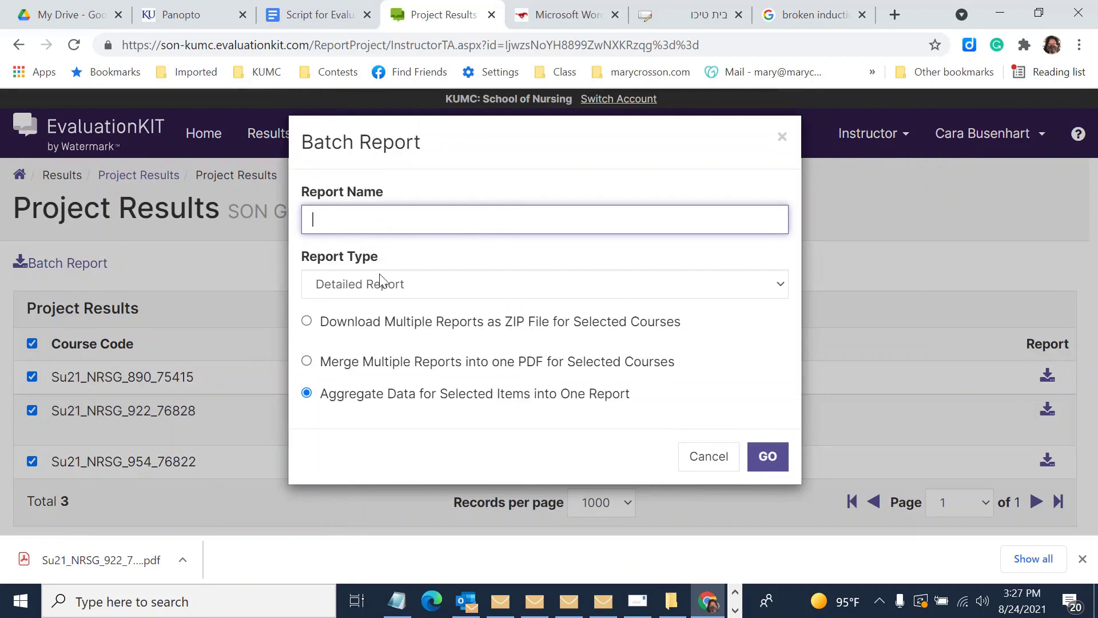
pyautogui.write('Aggregate Data for Selected Items into One Report')
# Set the batch report type to Detailed Report + Comments, generate the aggregated report and dismiss the progress message.
pyautogui.click(379, 284)
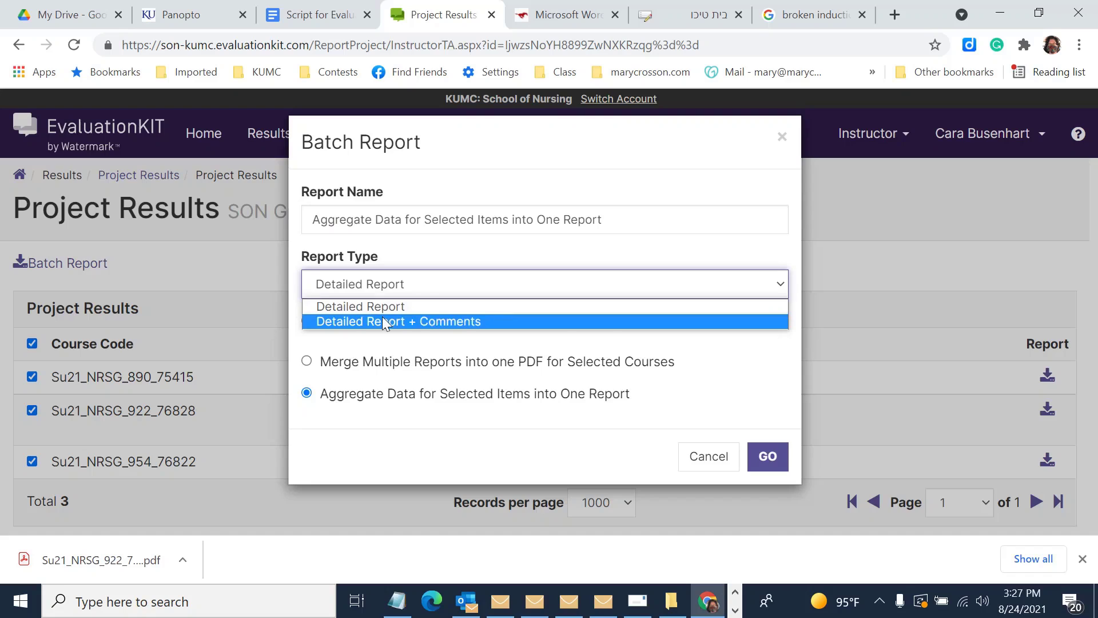
pyautogui.click(385, 322)
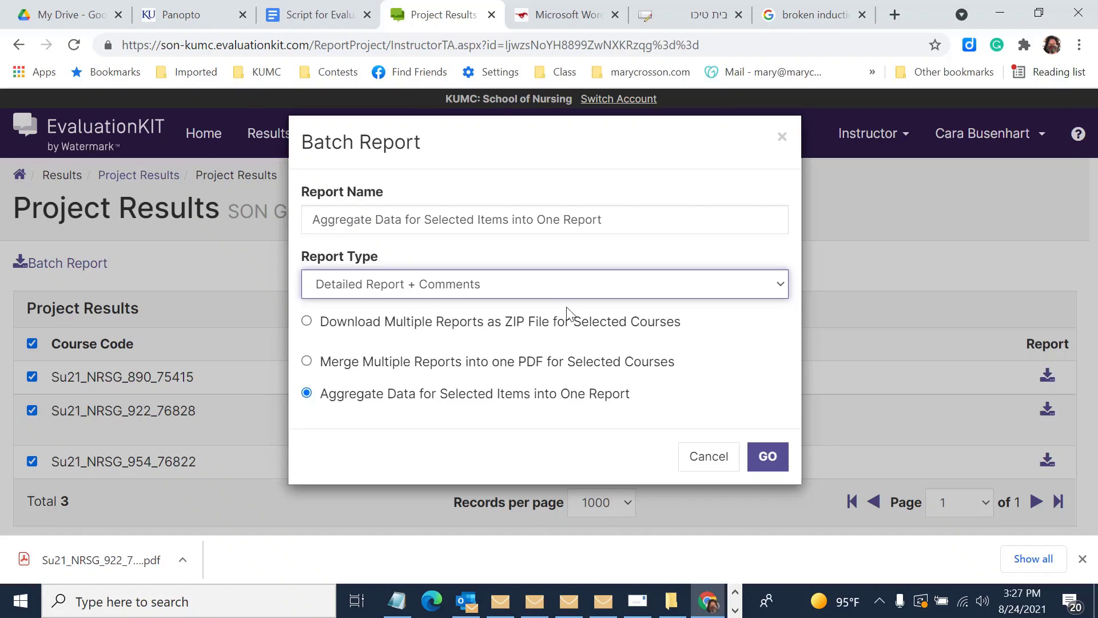
pyautogui.click(767, 457)
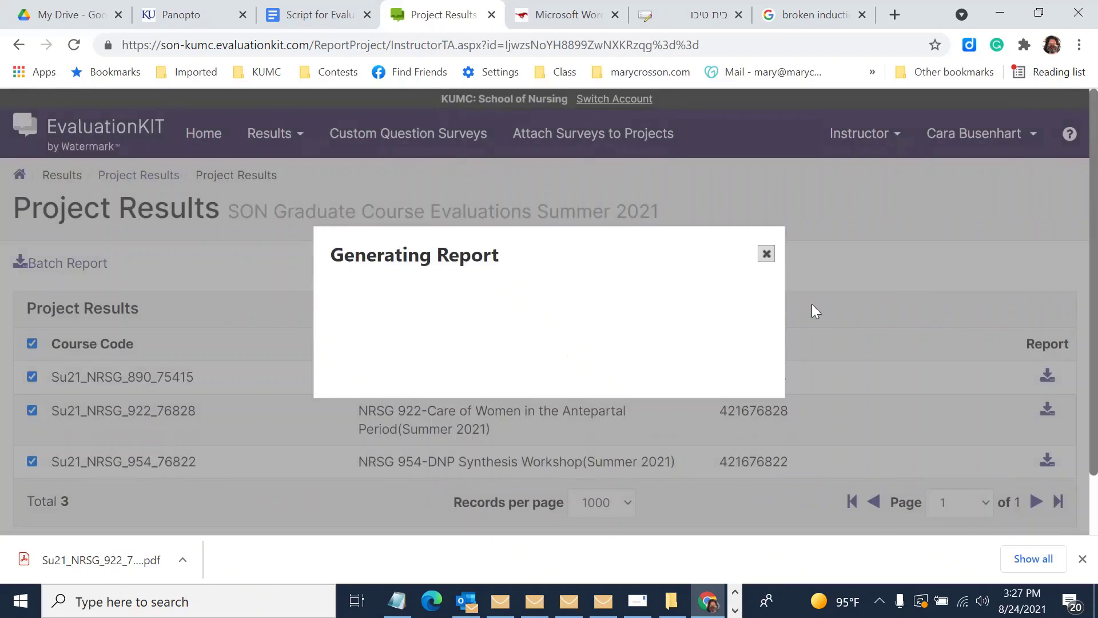
pyautogui.click(766, 255)
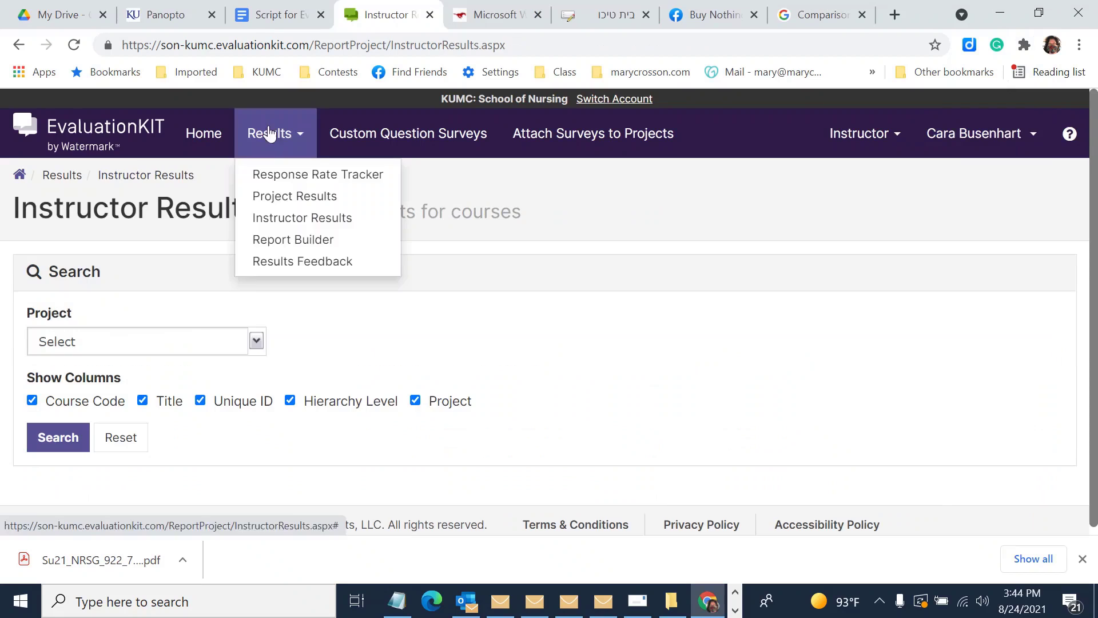
# Open Instructor Results and look through the projects available for filtering, leaving none selected.
pyautogui.click(292, 219)
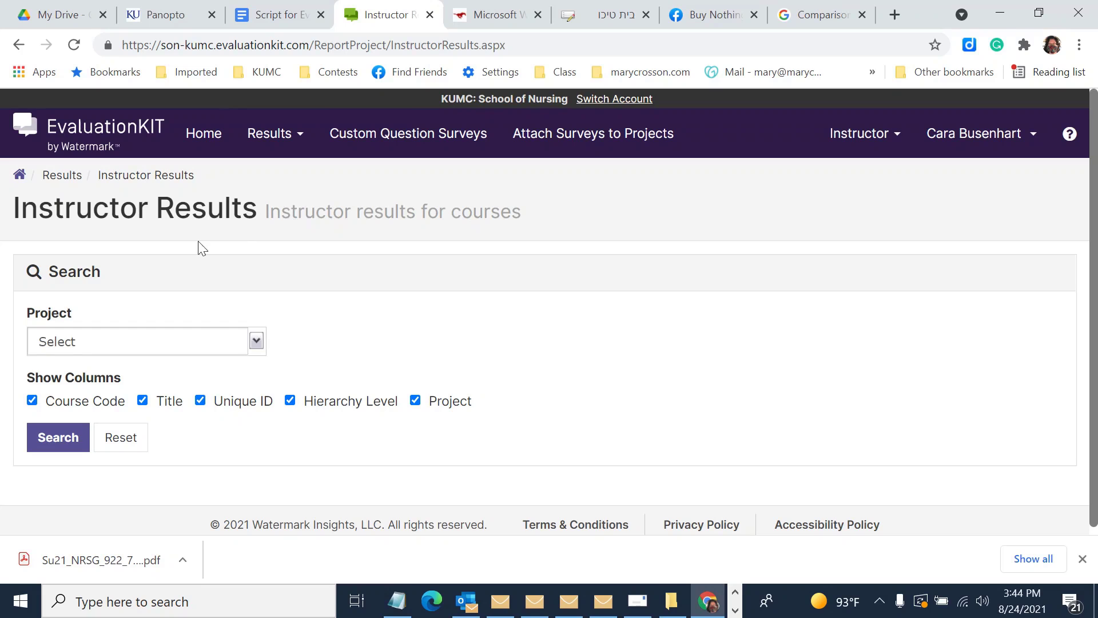
pyautogui.click(256, 341)
pyautogui.scroll(-3, 269, 317)
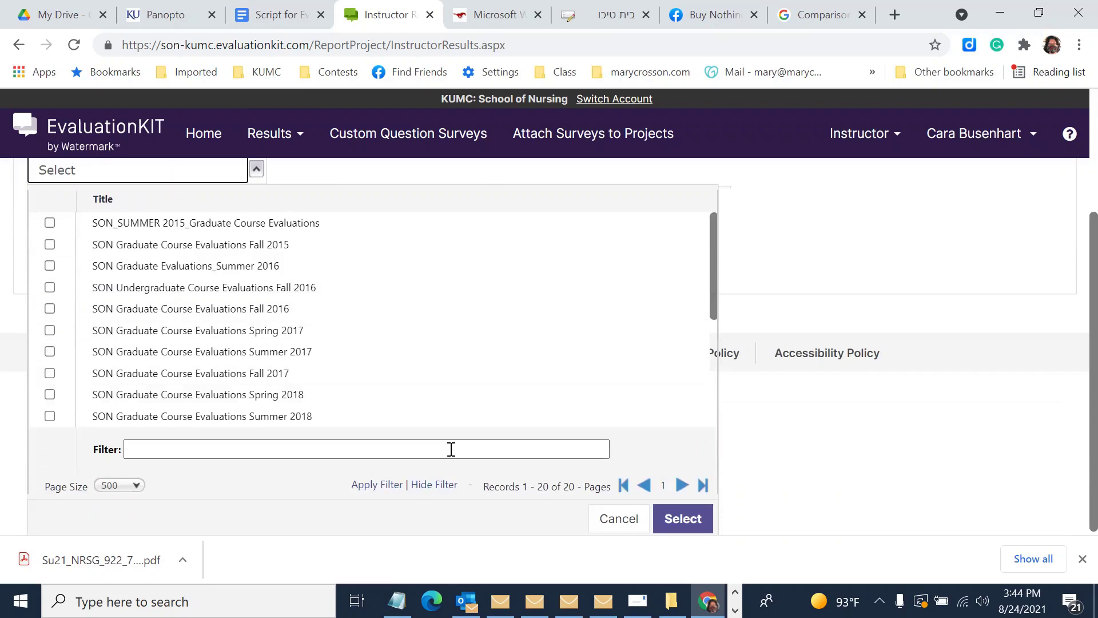
pyautogui.click(625, 516)
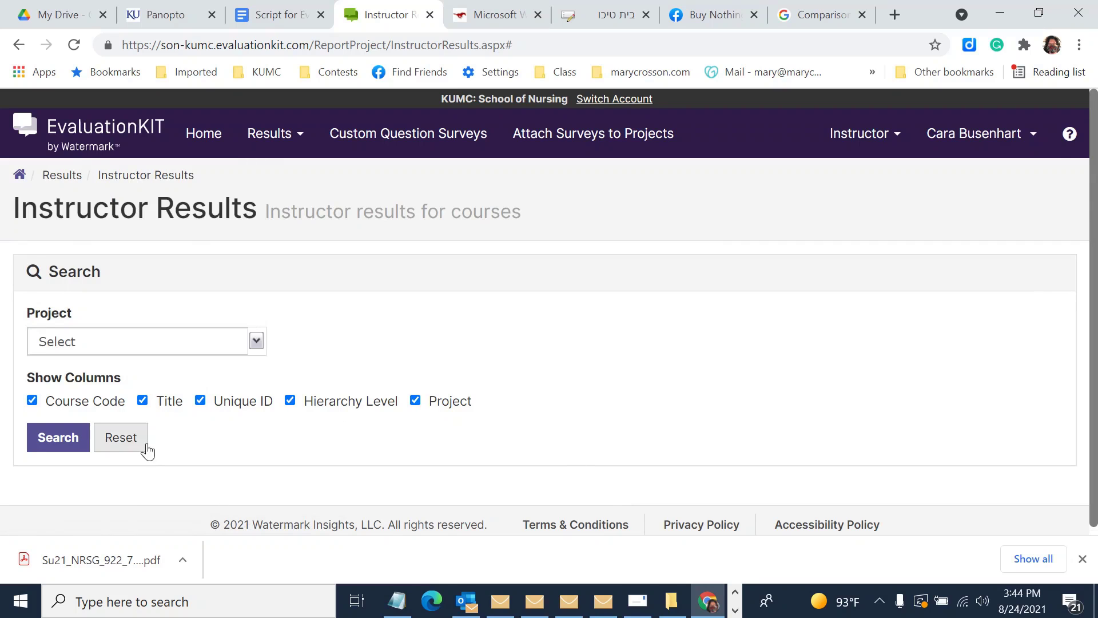
# Search the instructor results without a project filter and sort the results by title.
pyautogui.click(57, 443)
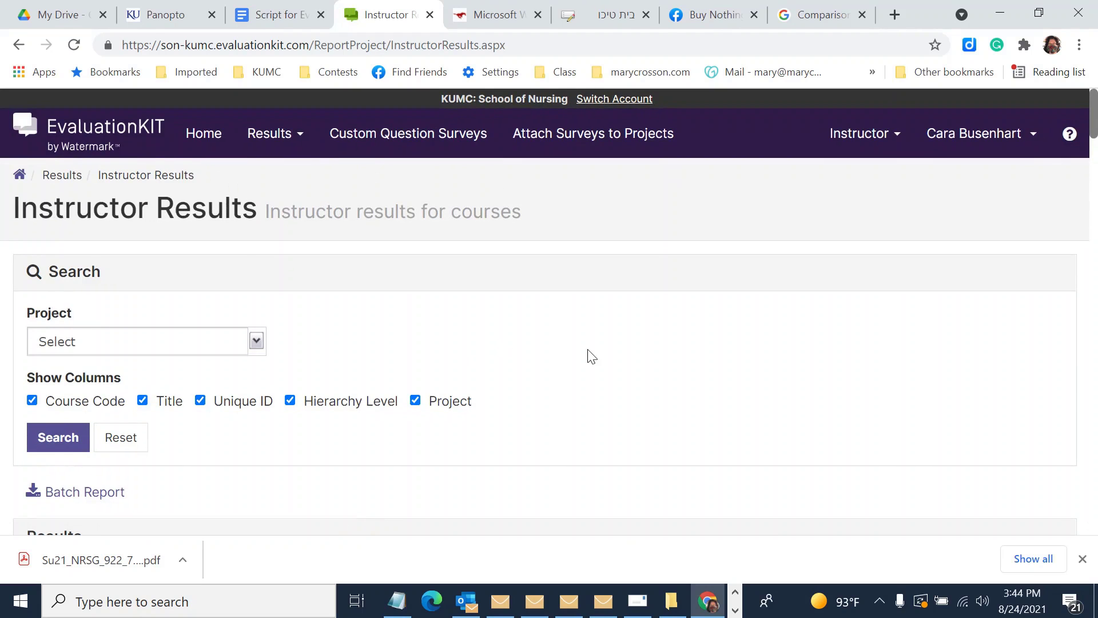
pyautogui.scroll(-3, 592, 356)
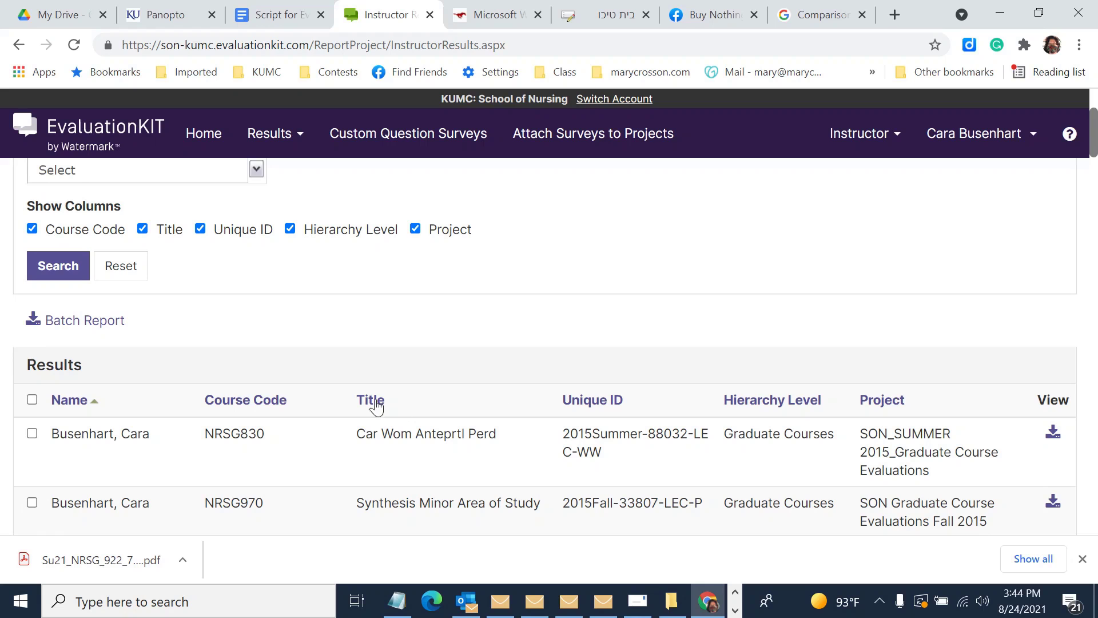
pyautogui.click(371, 402)
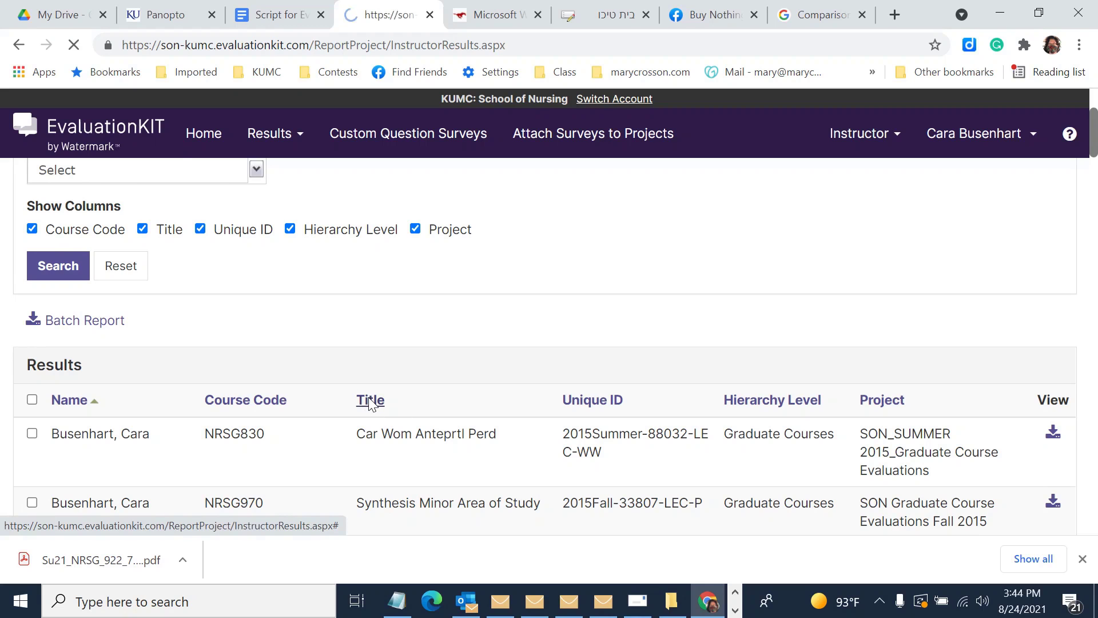
# Select the NRSG 809 results for Summer 2016 and Summer 2017, and show the report options for Summer 2016.
pyautogui.scroll(-6, 410, 357)
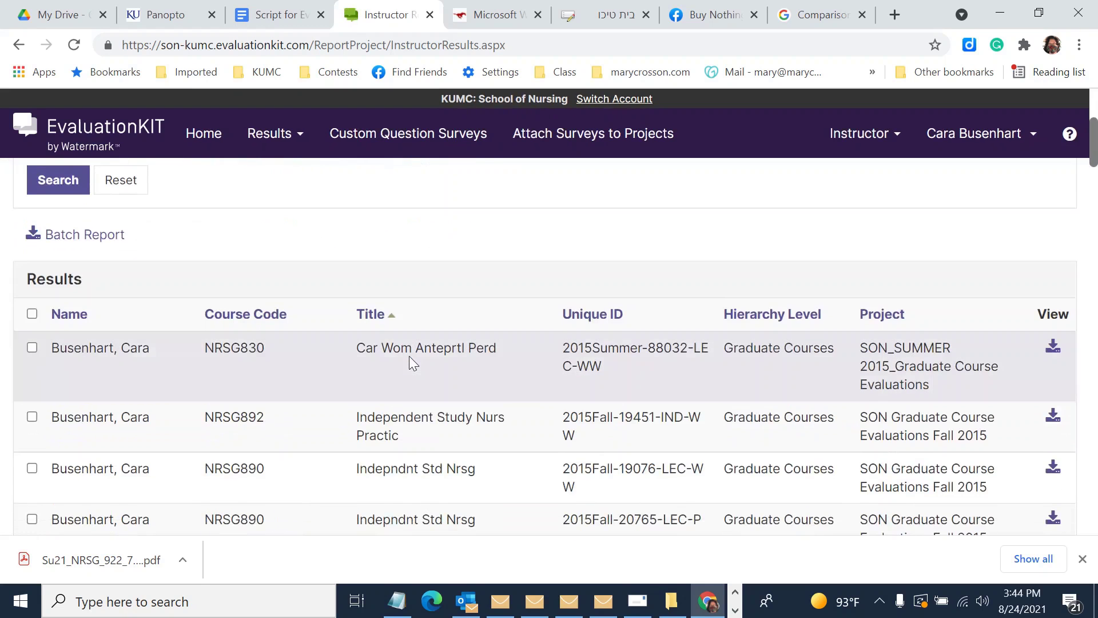
pyautogui.scroll(-1, 409, 357)
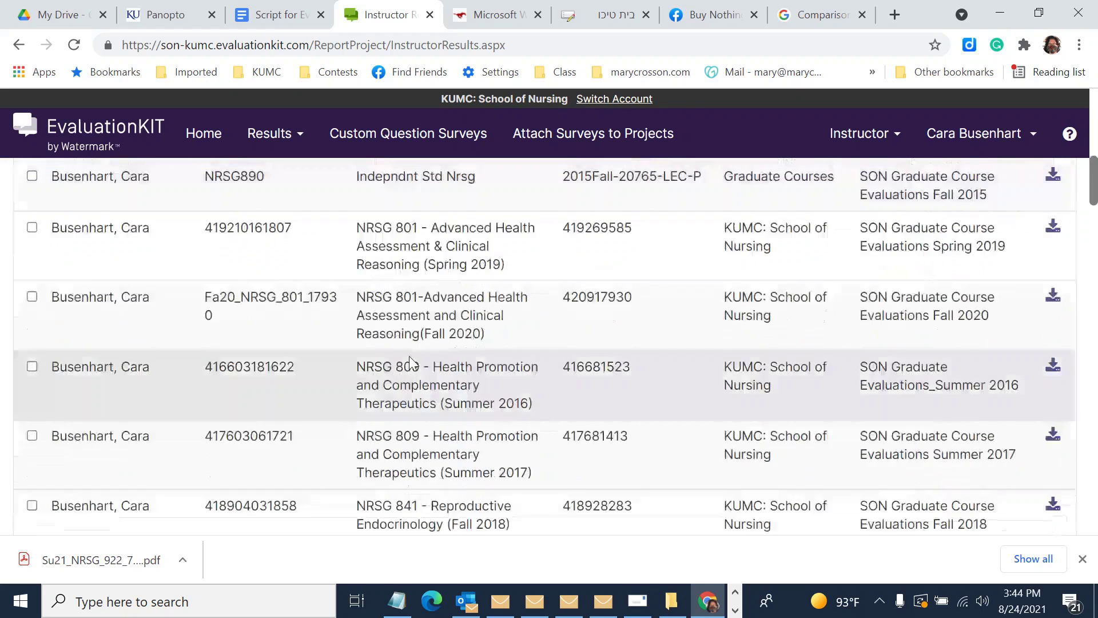
pyautogui.click(31, 366)
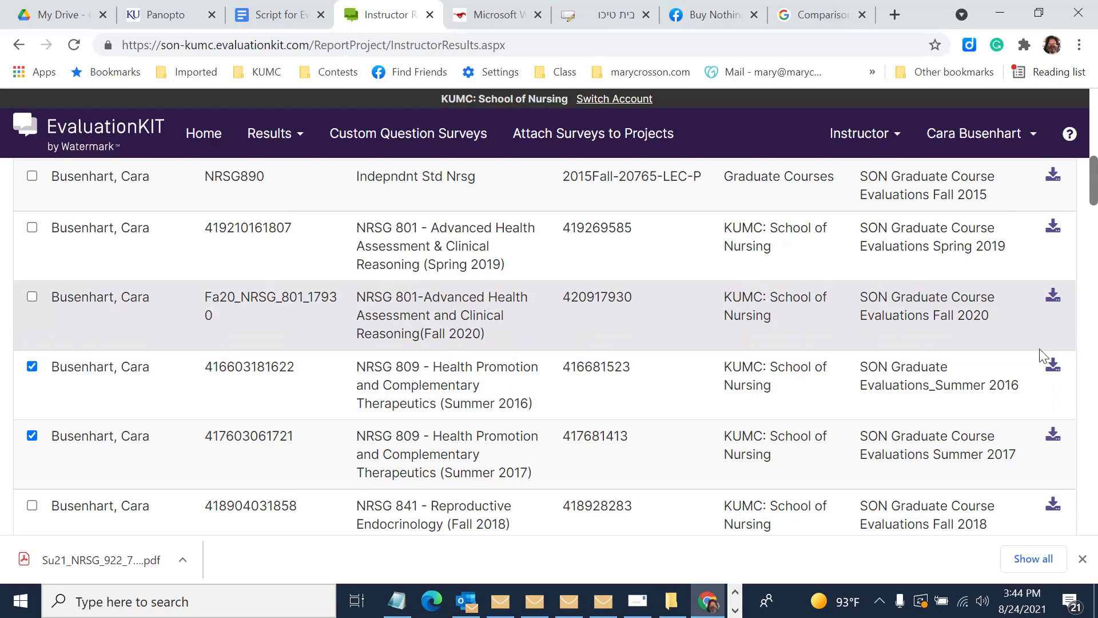
pyautogui.click(1053, 365)
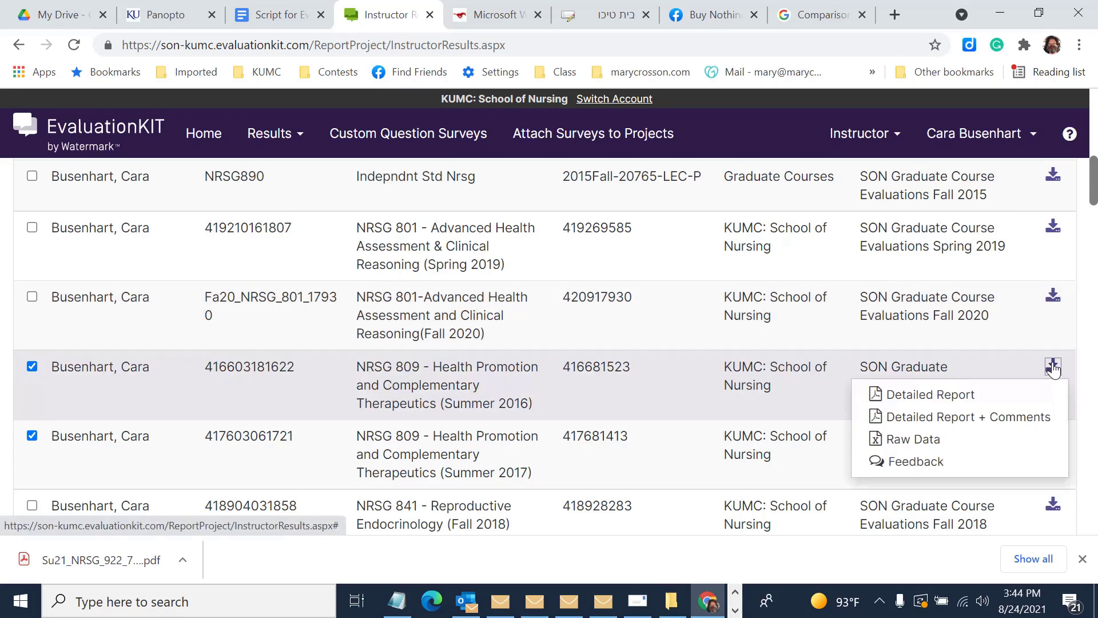
# Open the batch report settings for the two selected NRSG 809 results.
pyautogui.scroll(5, 688, 323)
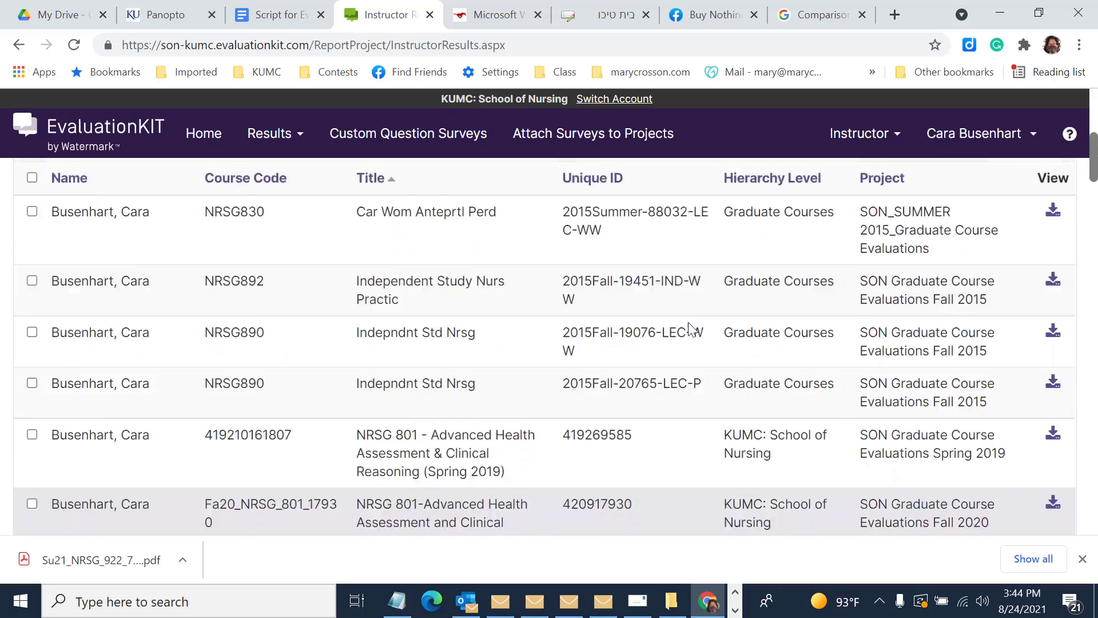
pyautogui.scroll(2, 681, 328)
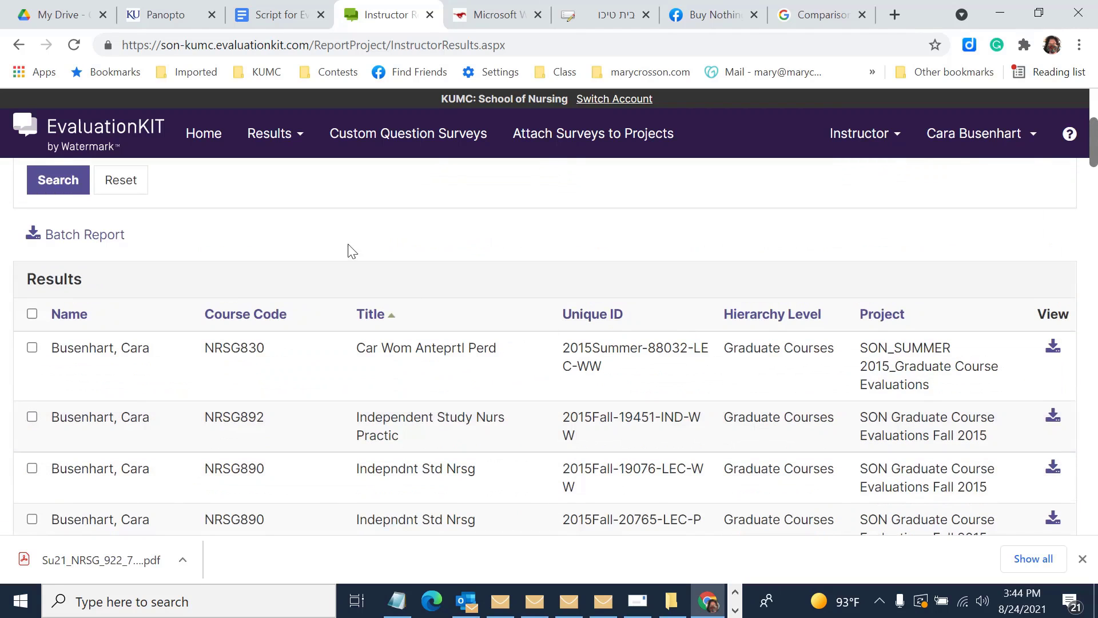
pyautogui.click(62, 239)
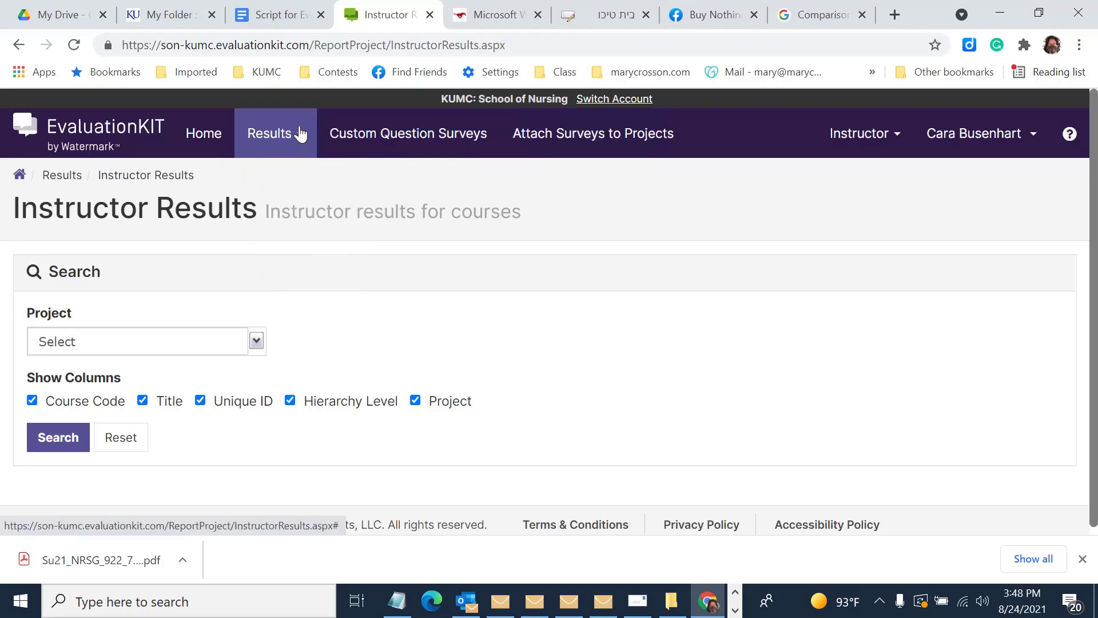
pyautogui.click(292, 135)
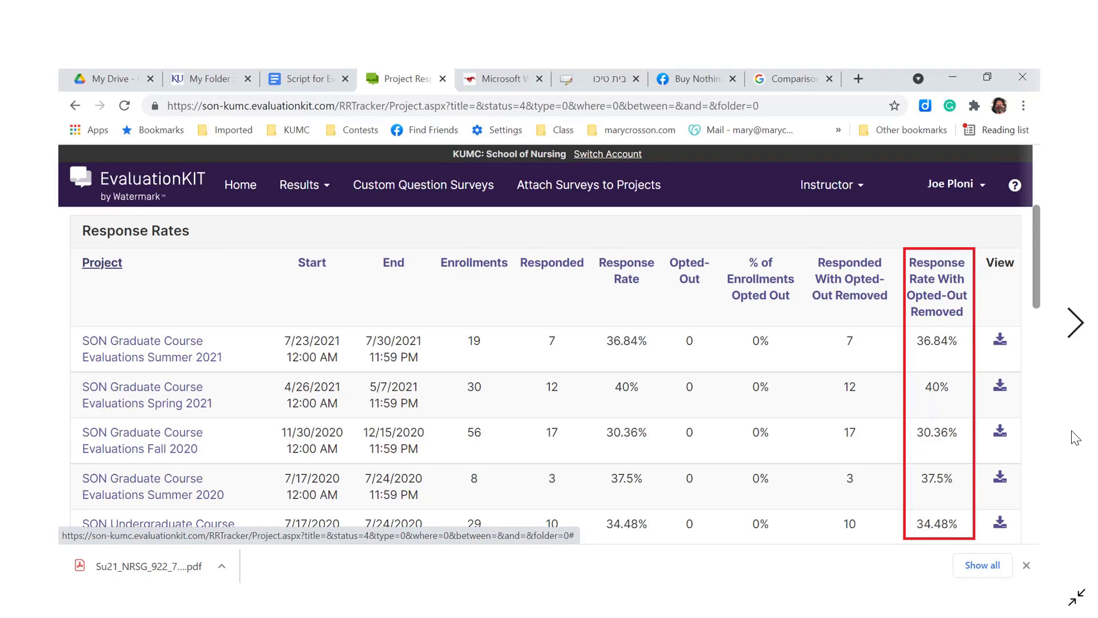
pyautogui.press('Right')
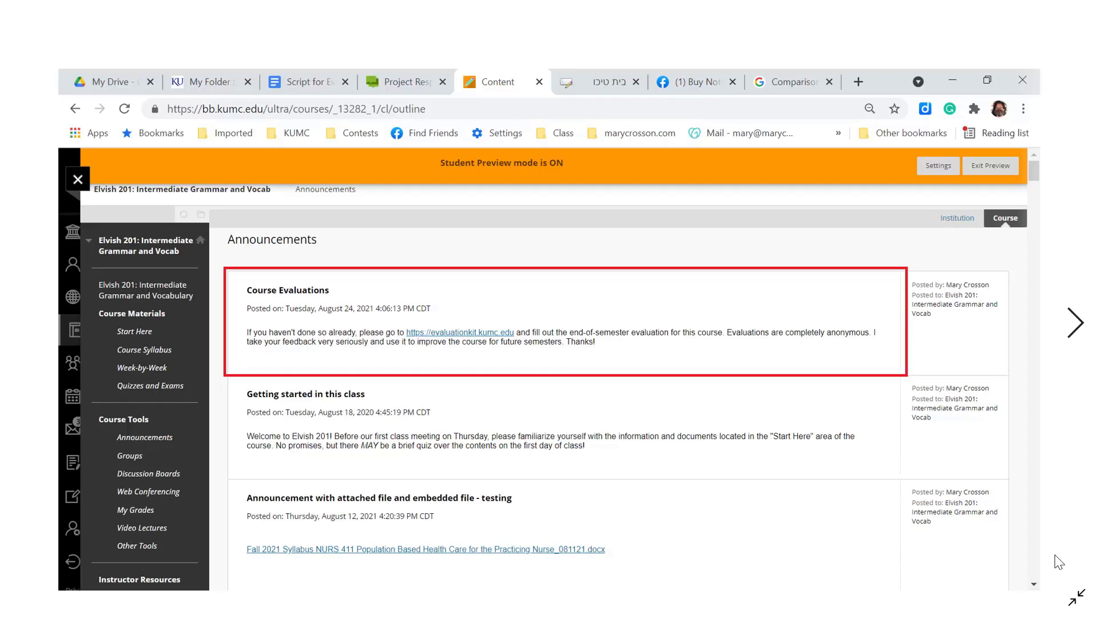
pyautogui.press('Right')
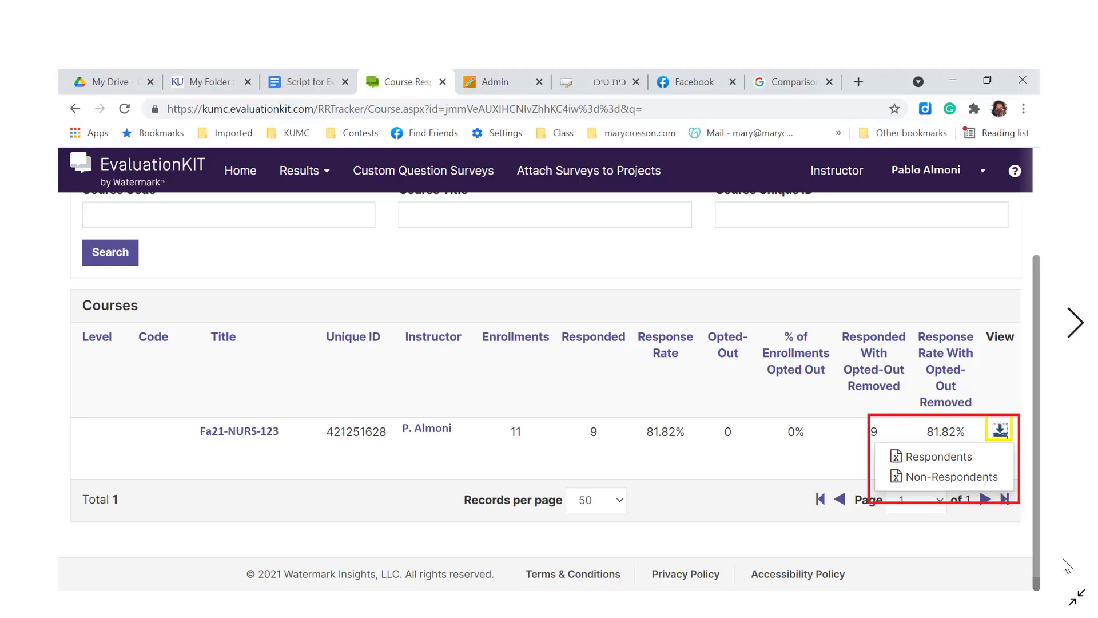
pyautogui.press('Right')
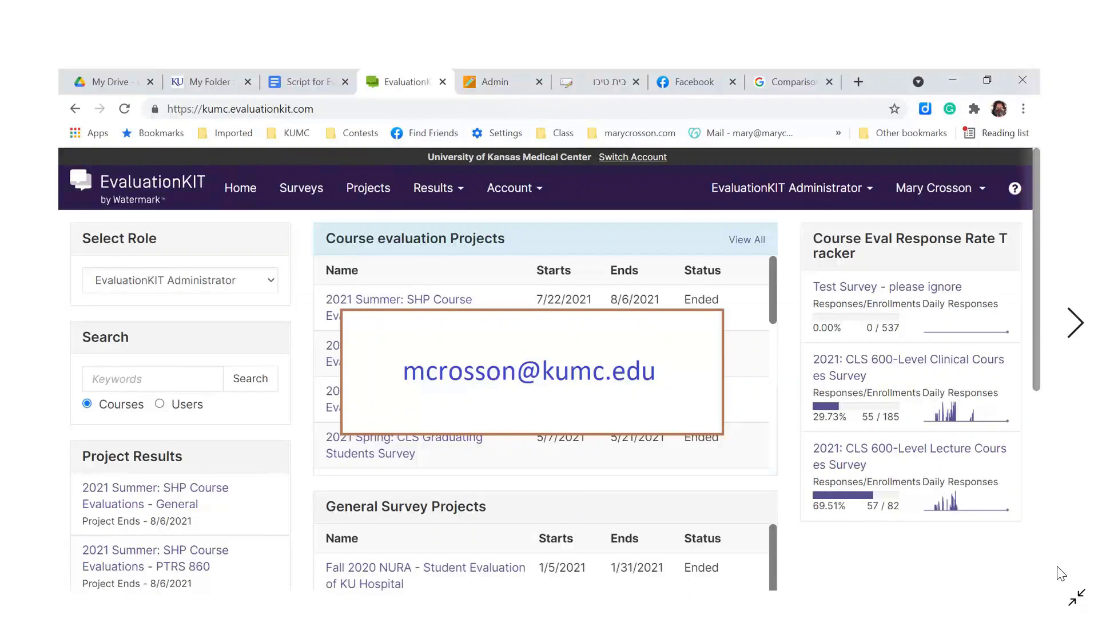